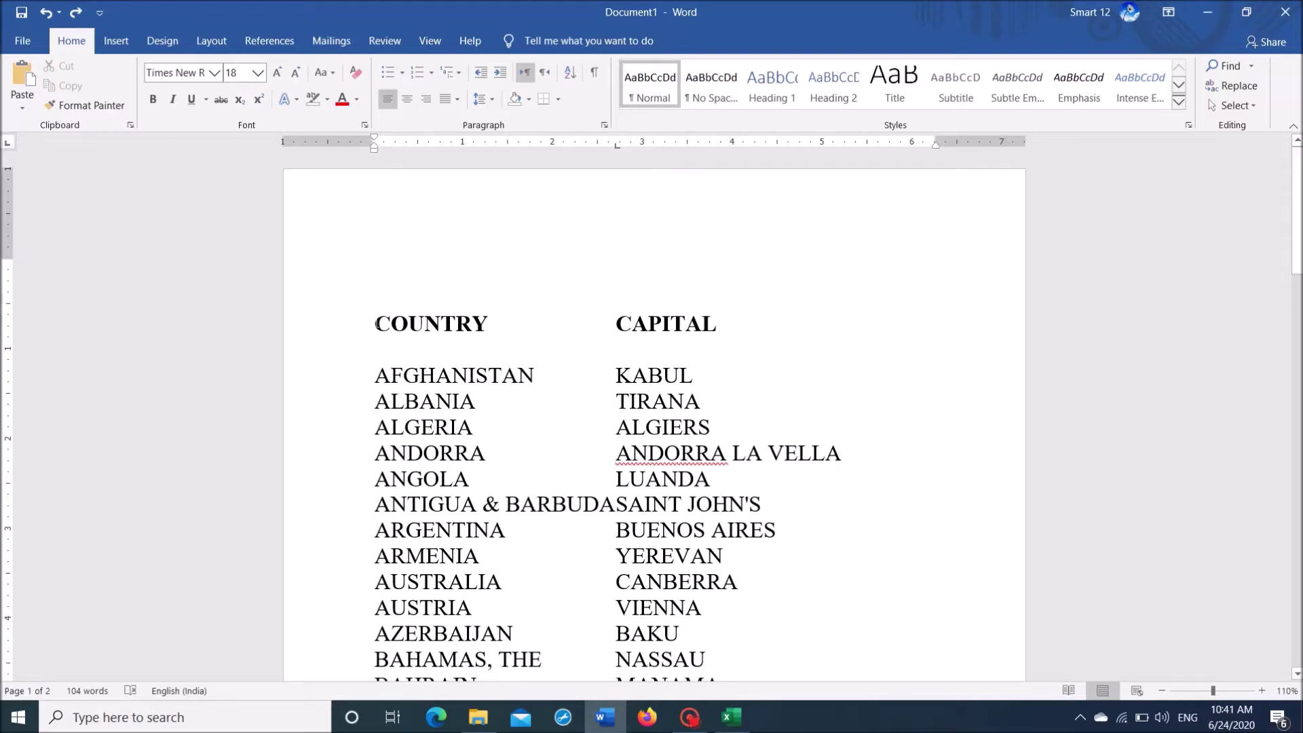
Step: Select the whole list from COUNTRY to the last capital, with the Insert ribbon showing
mouse_move(375, 323)
mouse_down()
mouse_move(494, 718)
mouse_move(639, 217)
mouse_up()
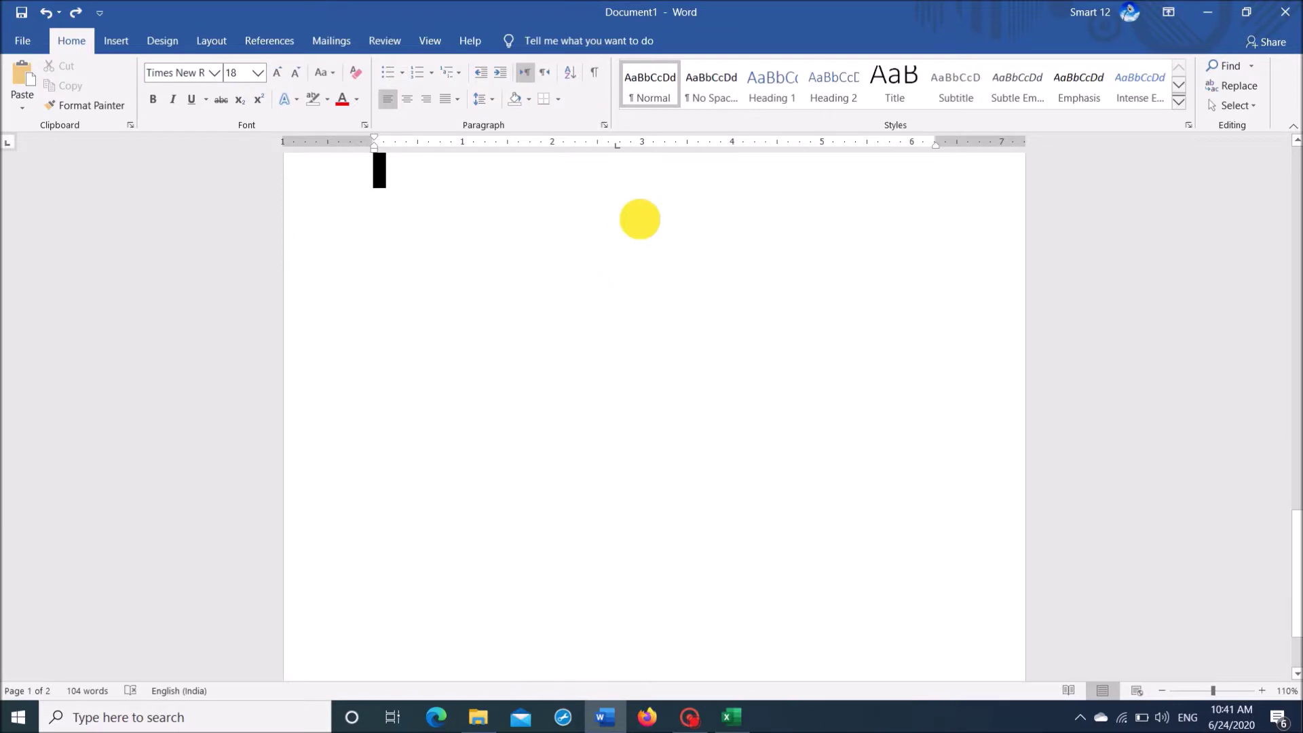
scroll(681, 273, up, 5)
scroll(681, 280, up, 5)
scroll(682, 280, up, 5)
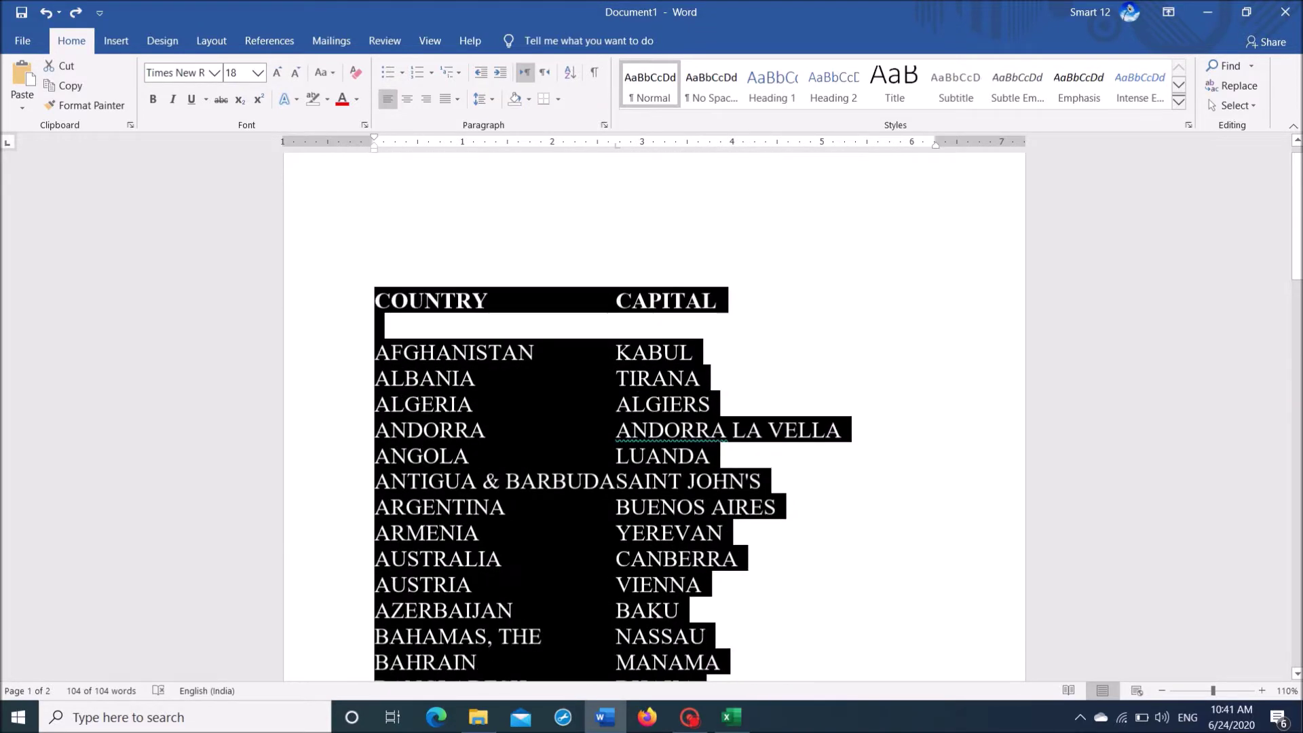
click(117, 41)
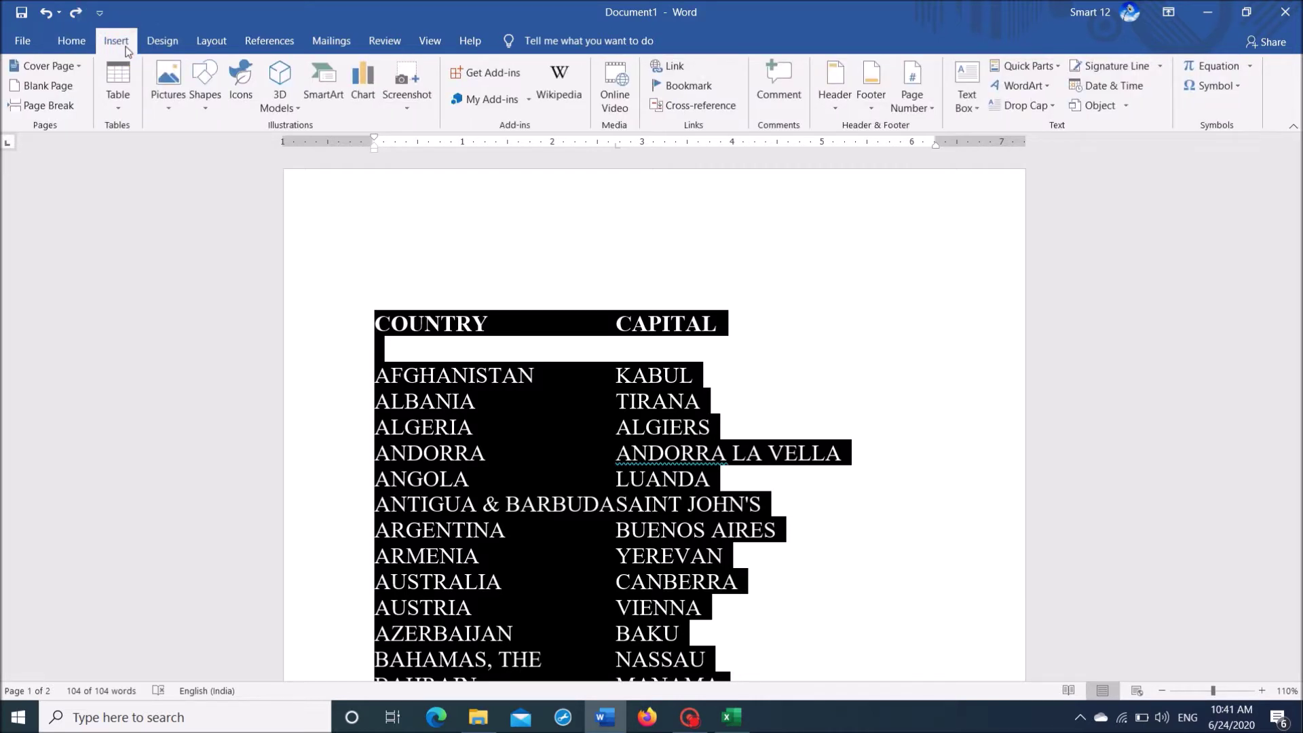
Step: Convert the selected list to a table using the default Paragraphs, 1-column settings
click(121, 111)
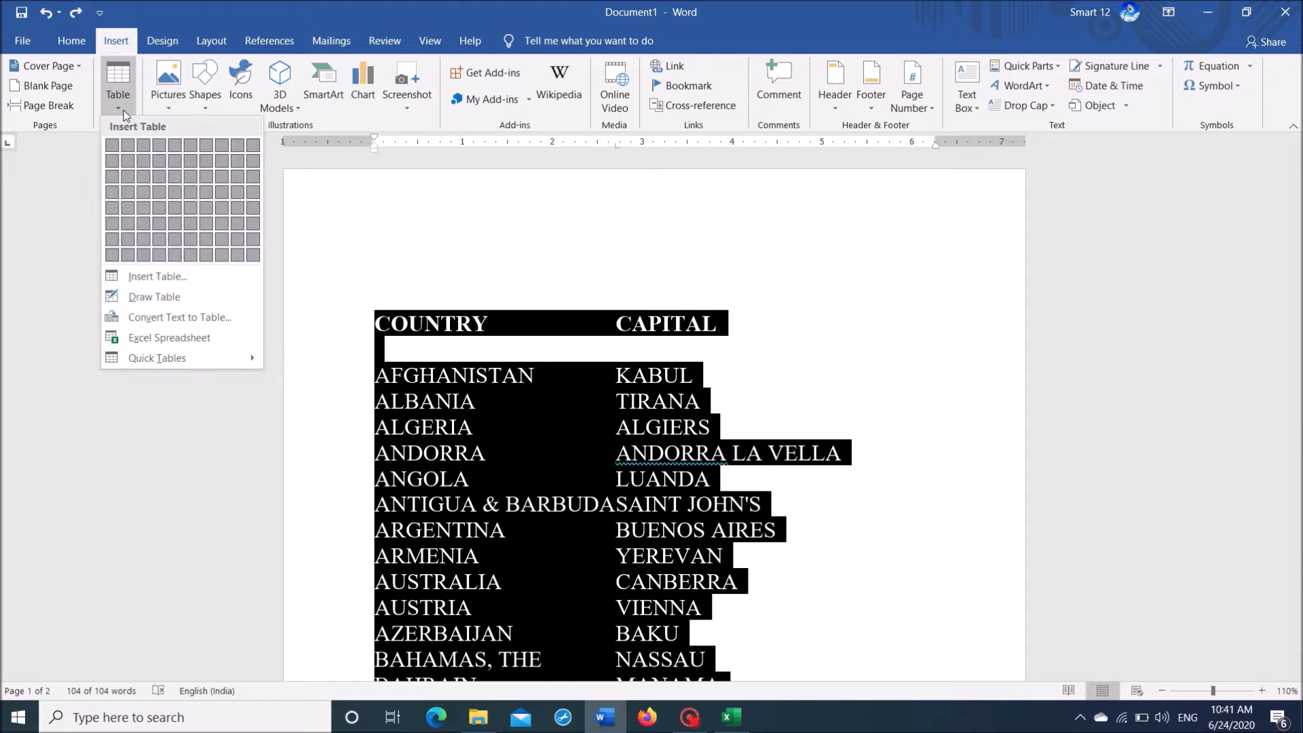
click(172, 318)
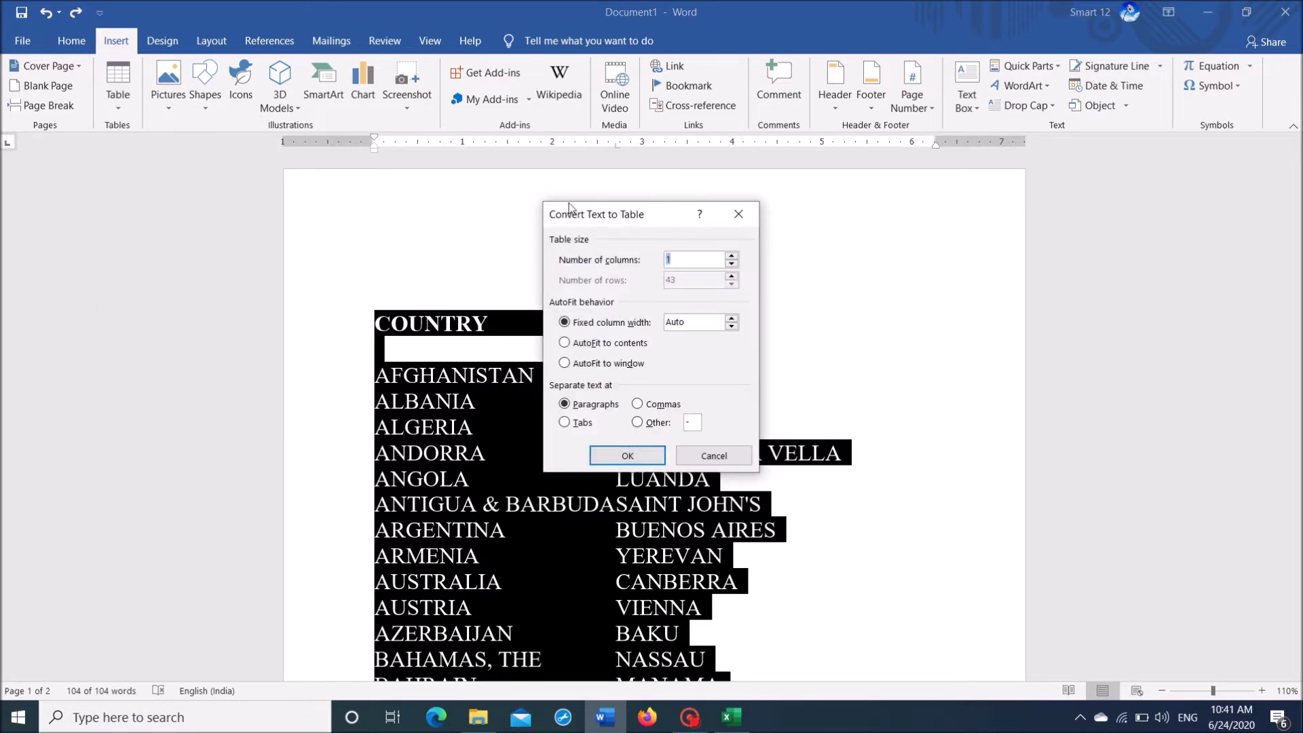
drag(587, 216, 915, 178)
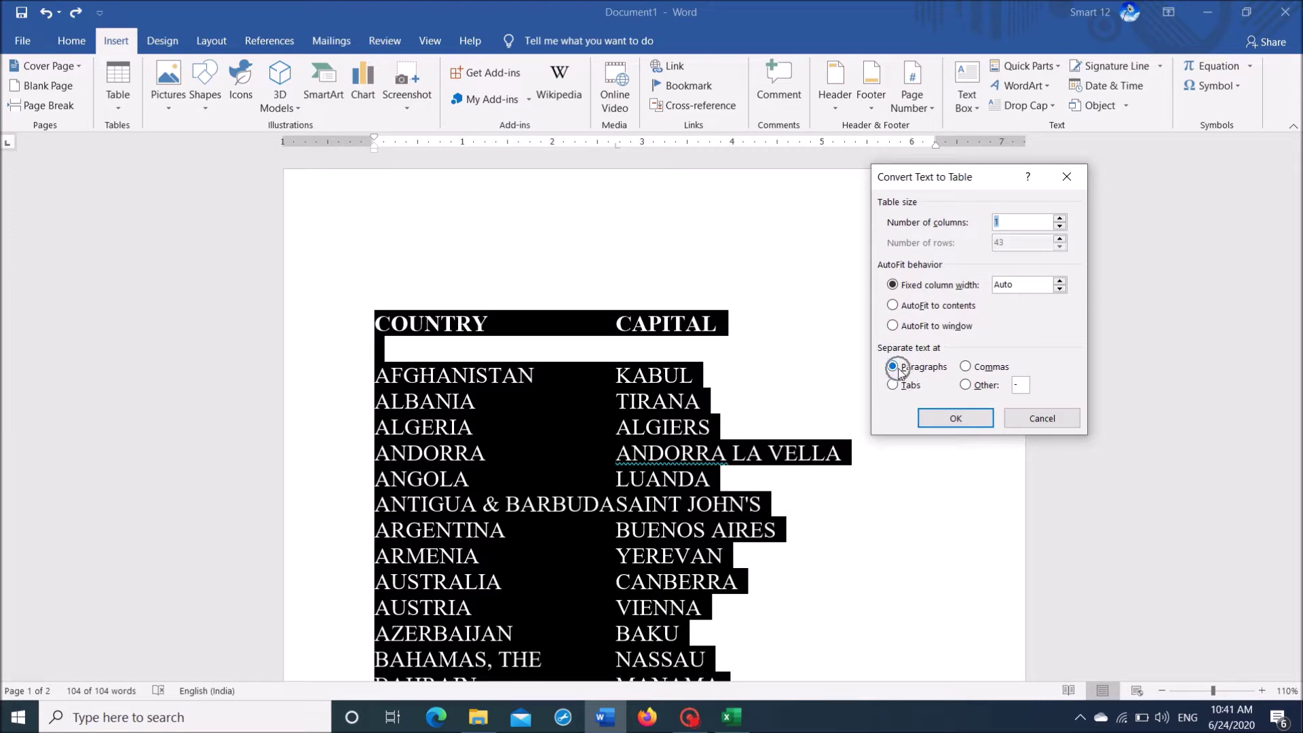
click(958, 419)
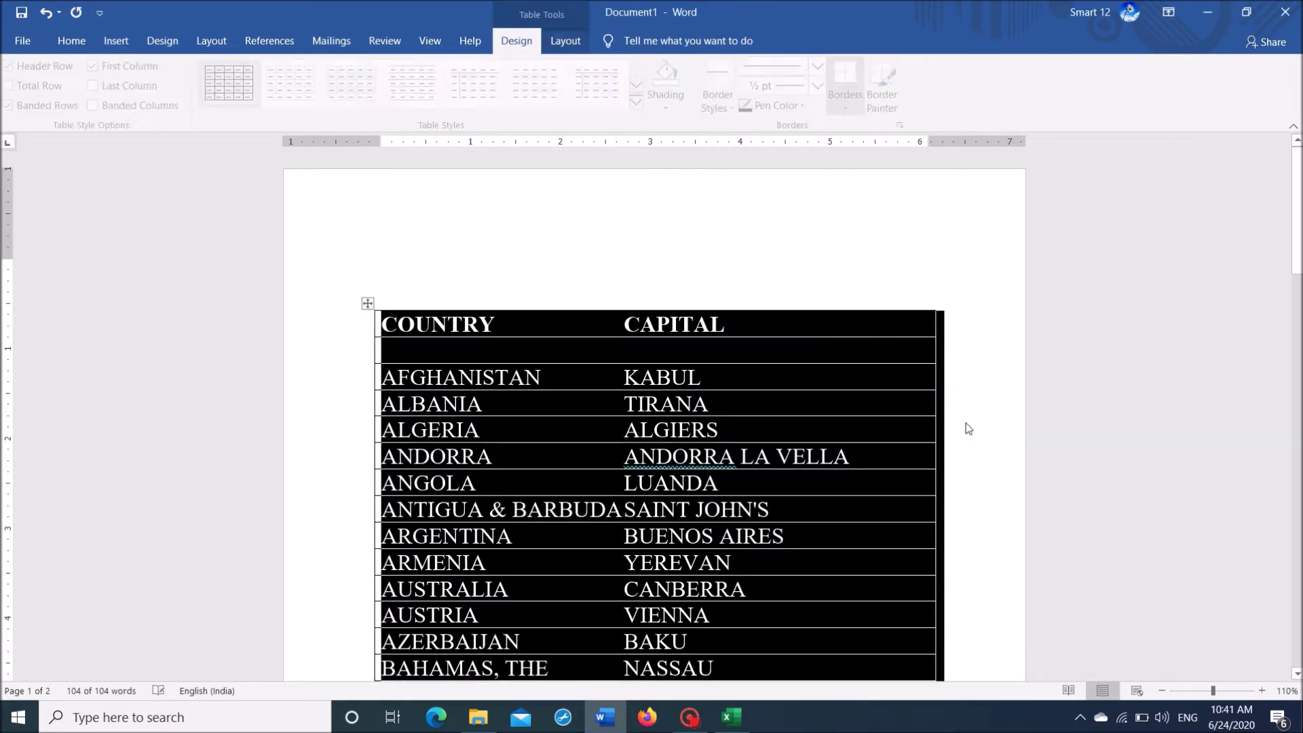
scroll(634, 550, down, 3)
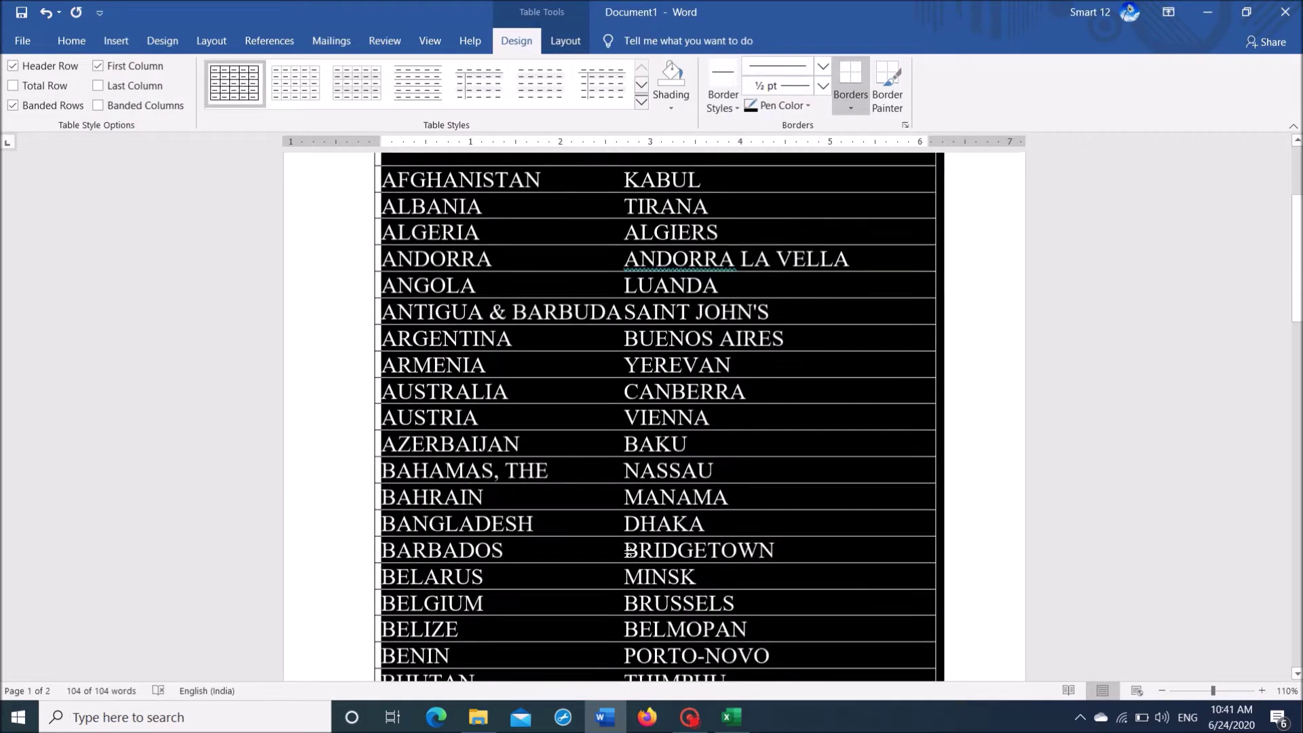
scroll(633, 550, up, 3)
click(625, 616)
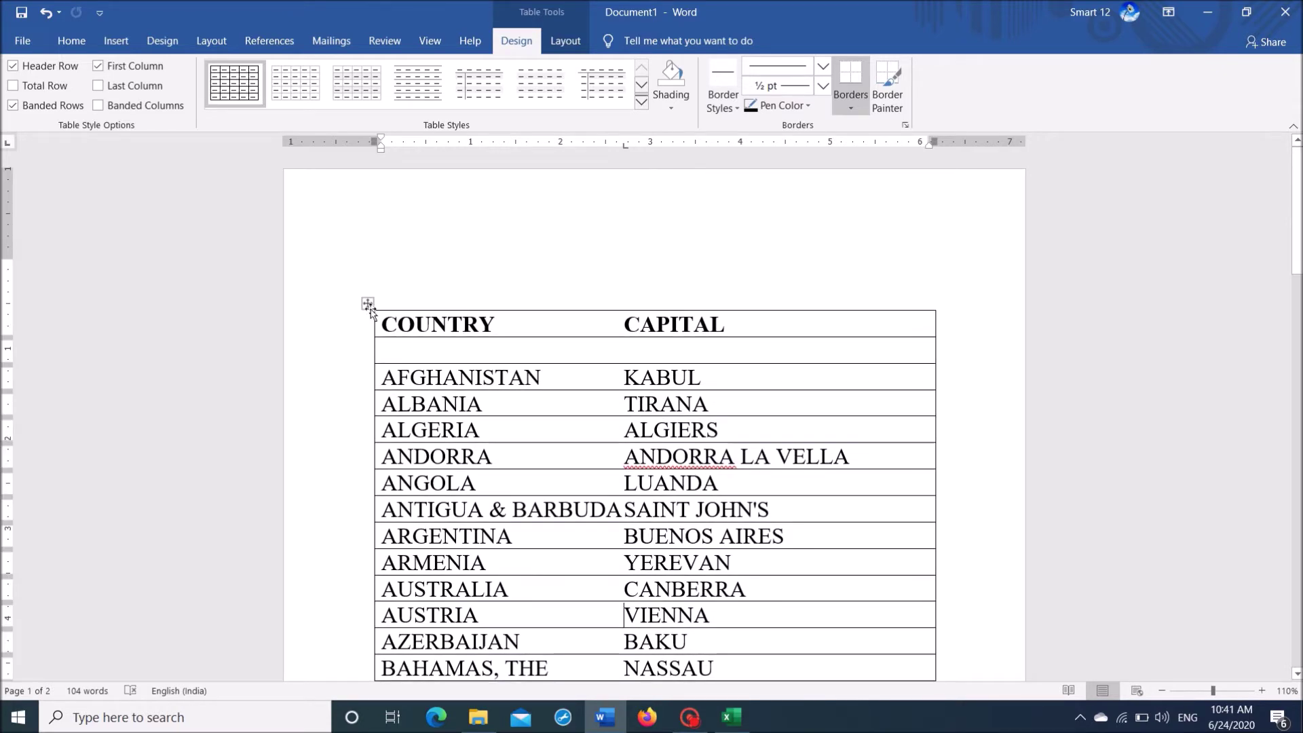
Step: Undo the table conversion to restore the plain list and bring up the Table menu
key(ctrl+z)
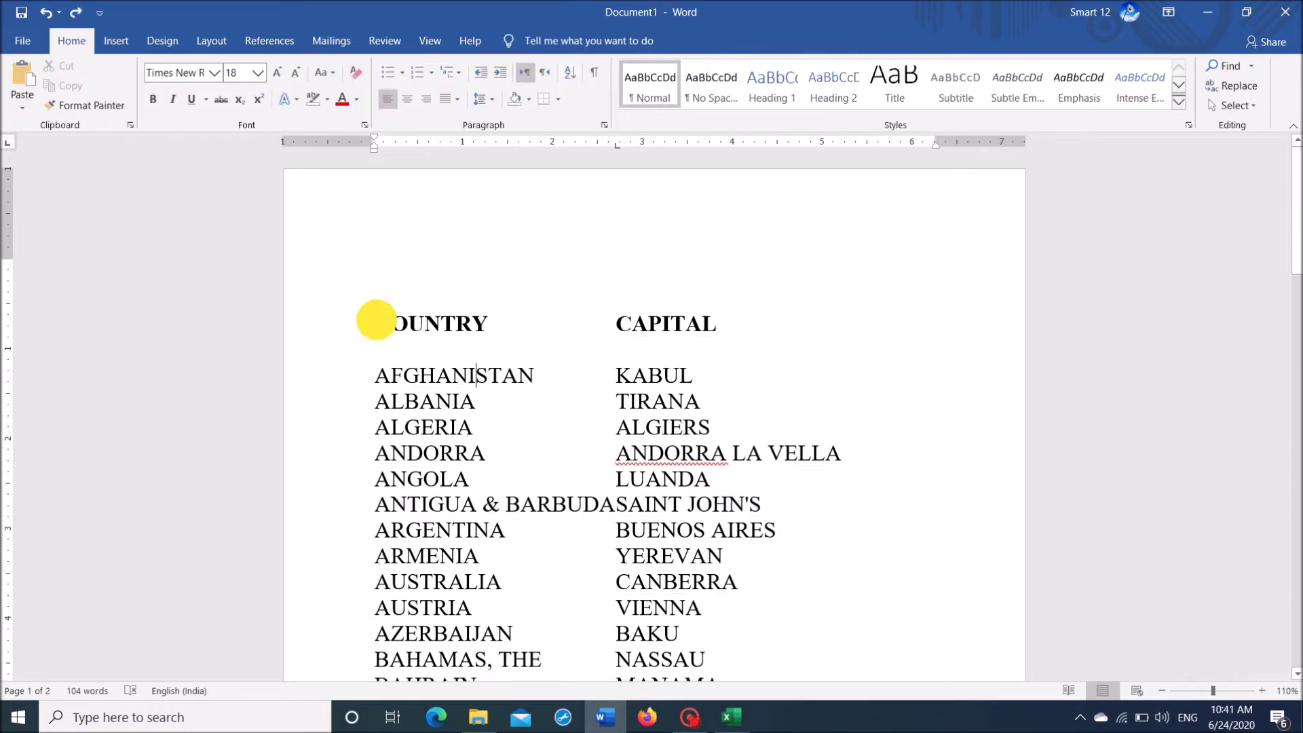
drag(380, 324, 553, 598)
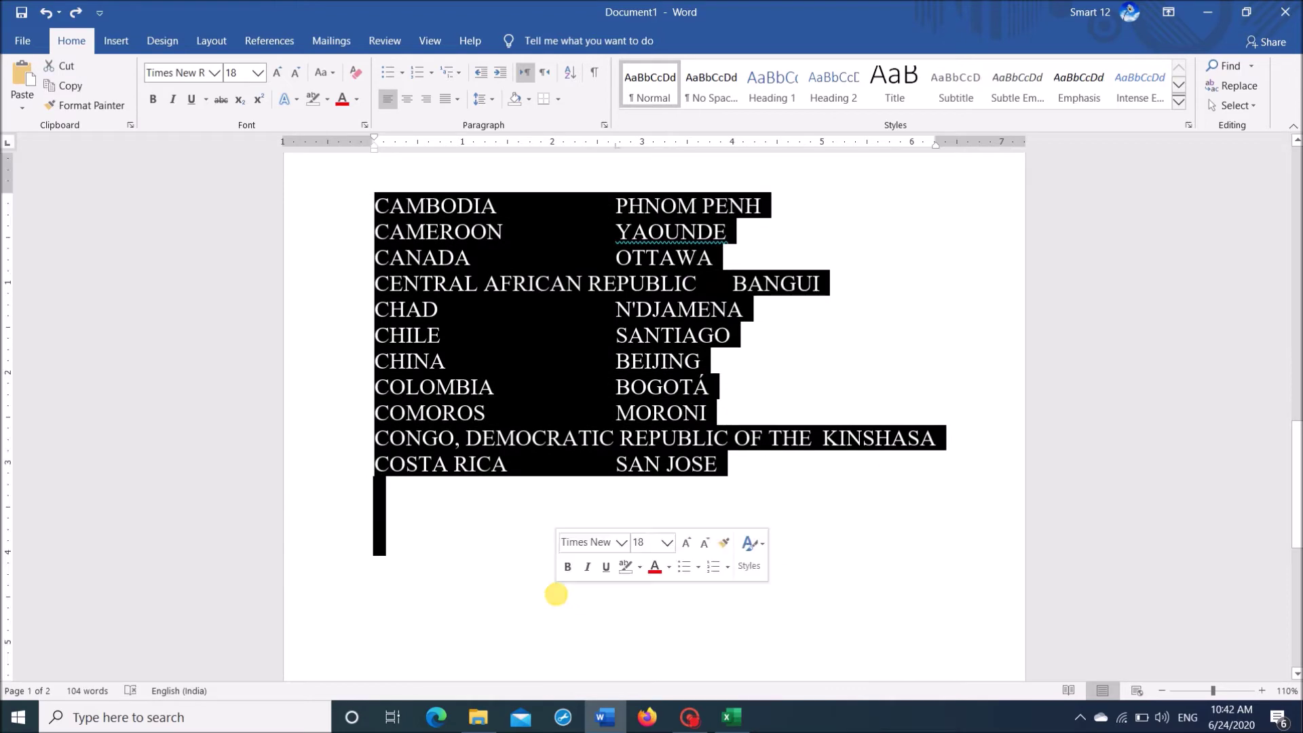
scroll(554, 597, up, 6)
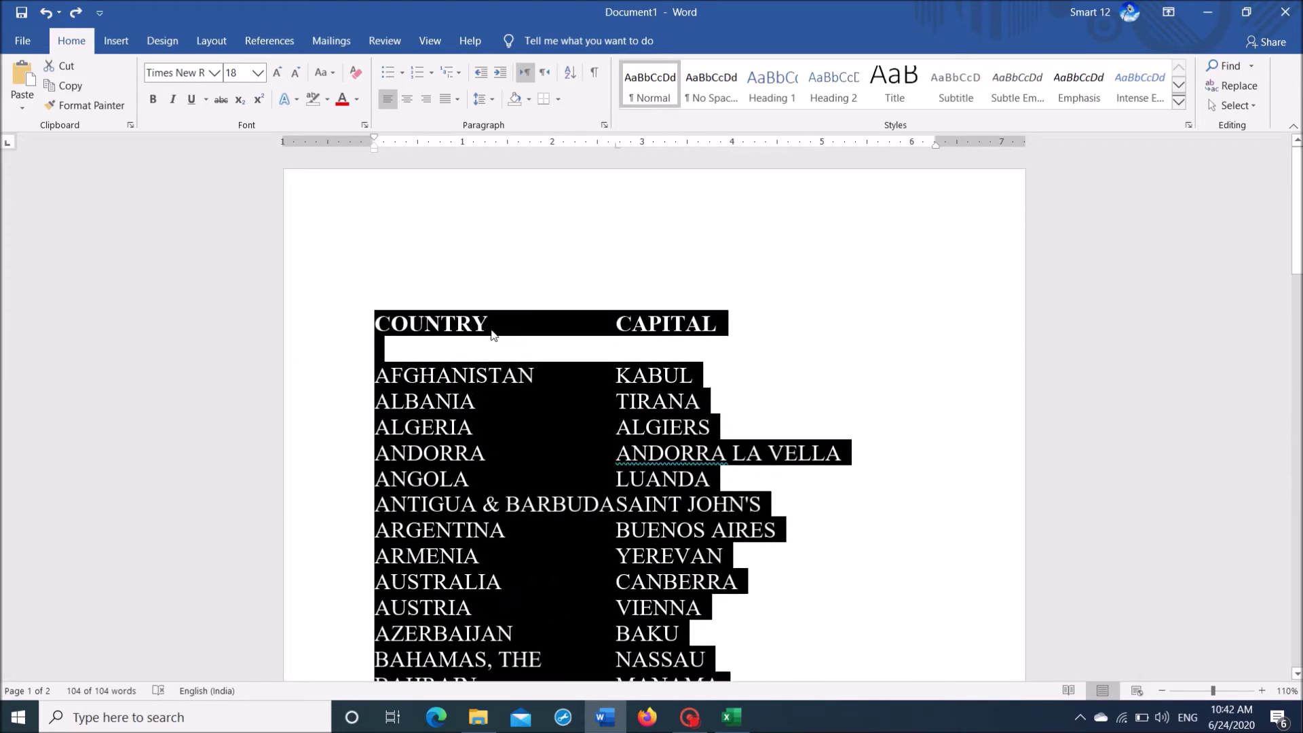
click(116, 41)
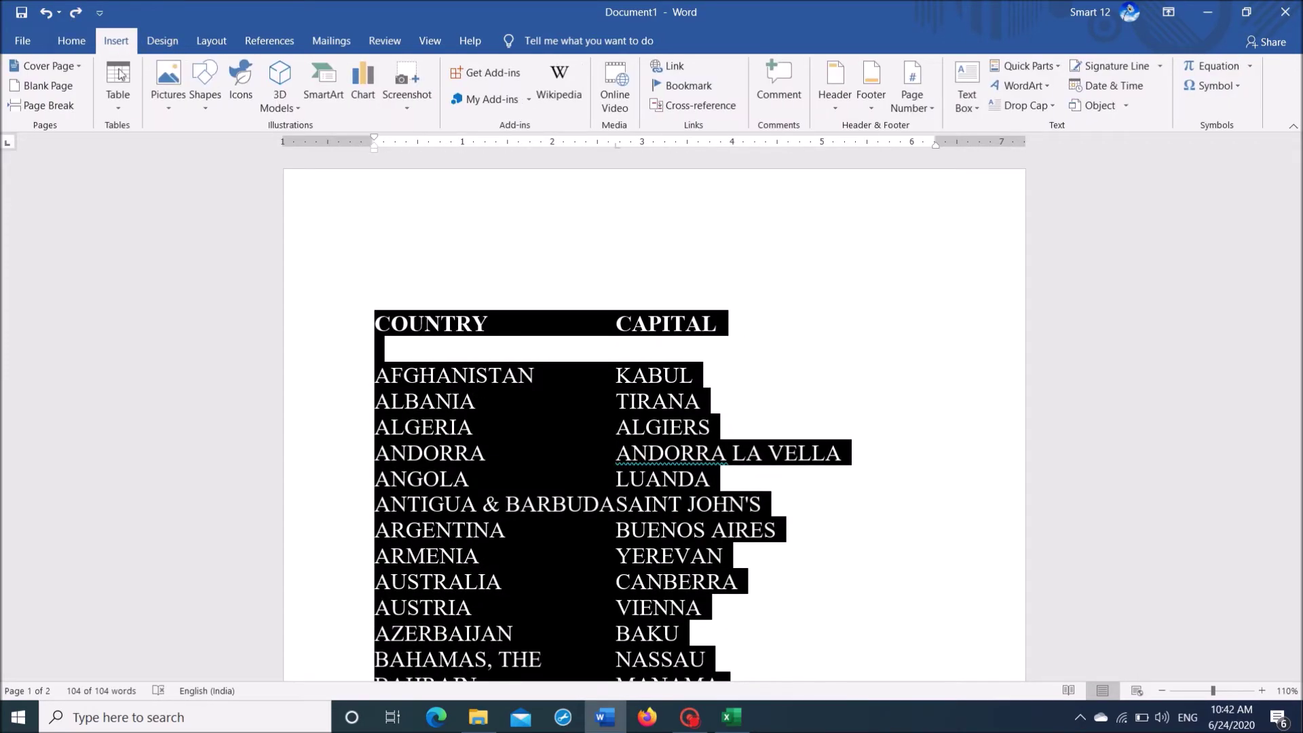
click(117, 109)
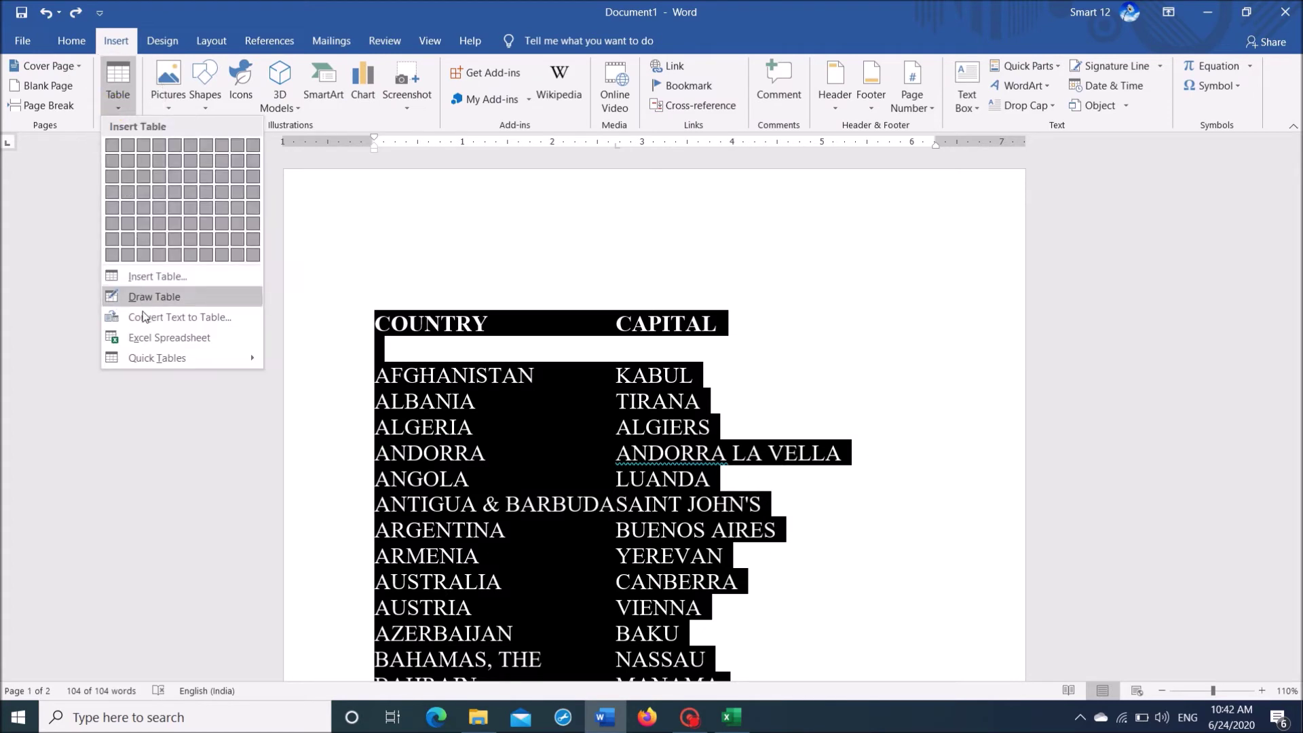
Step: Convert the list into a two-column table separated at tabs, then minimize Word
click(202, 325)
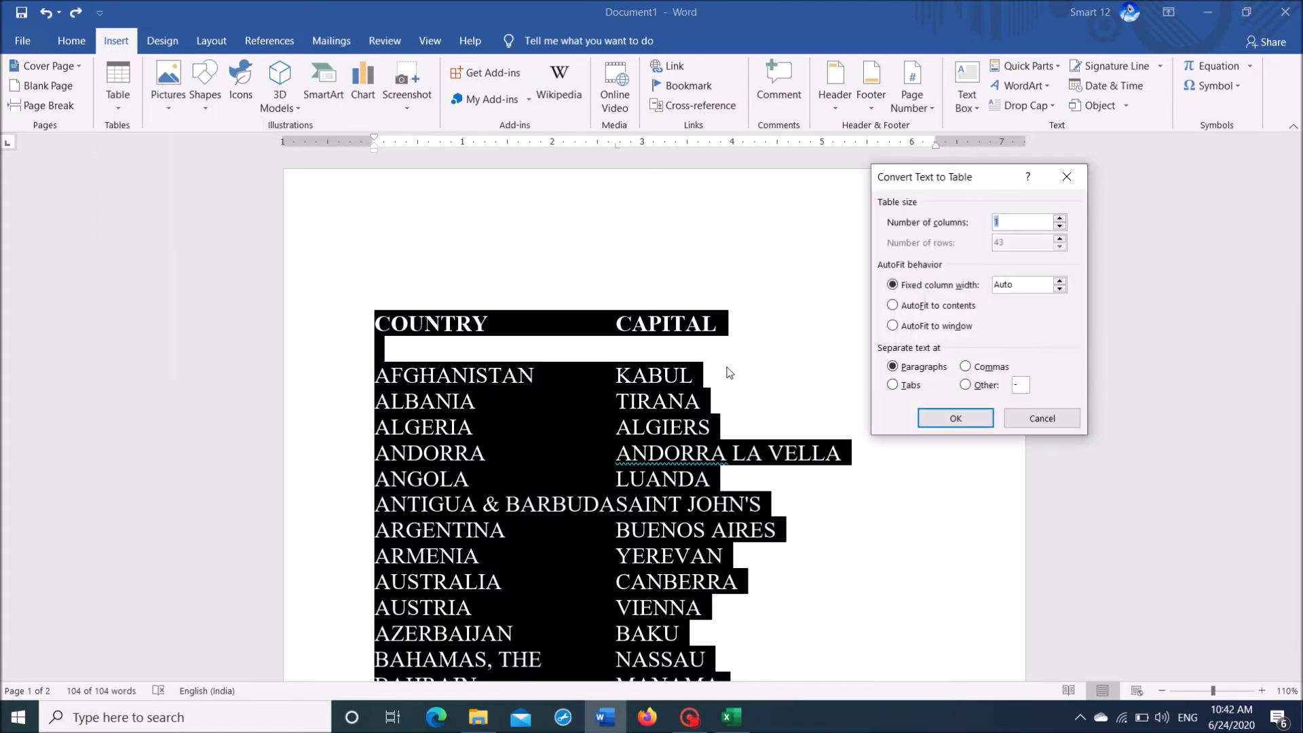
click(894, 385)
click(955, 418)
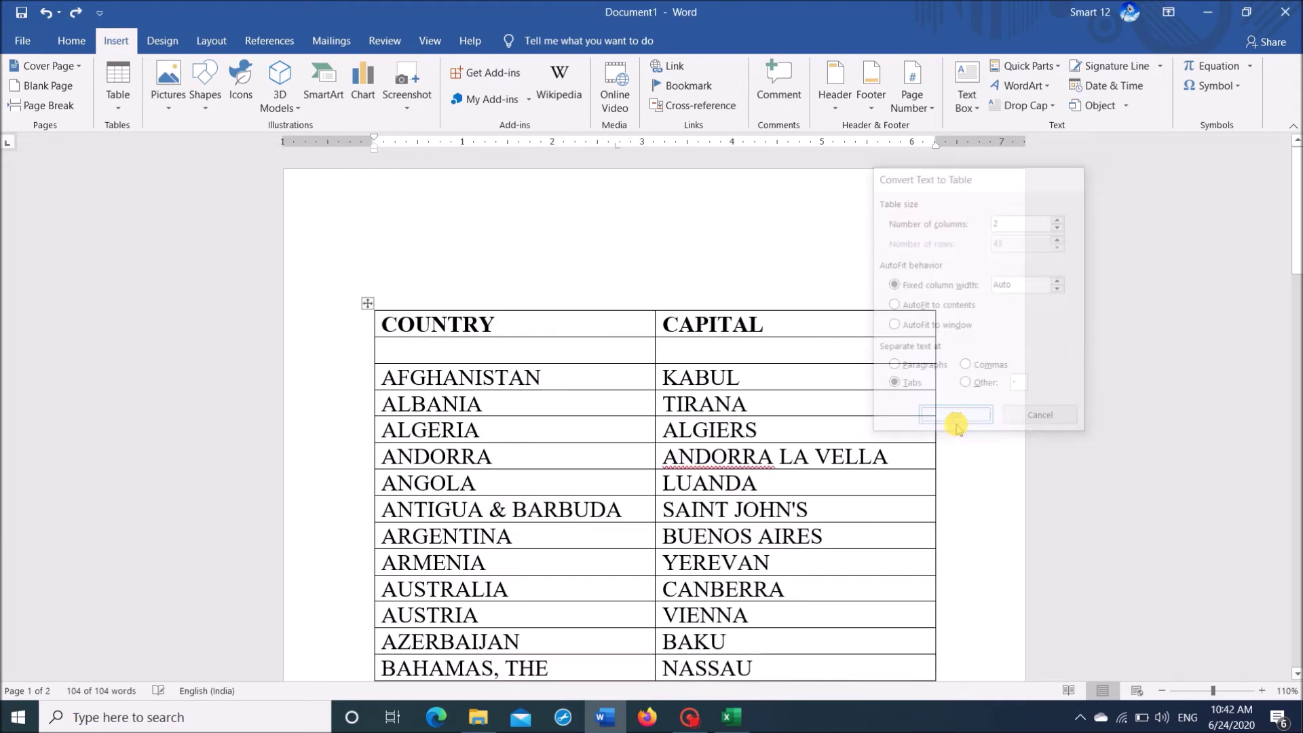
click(744, 536)
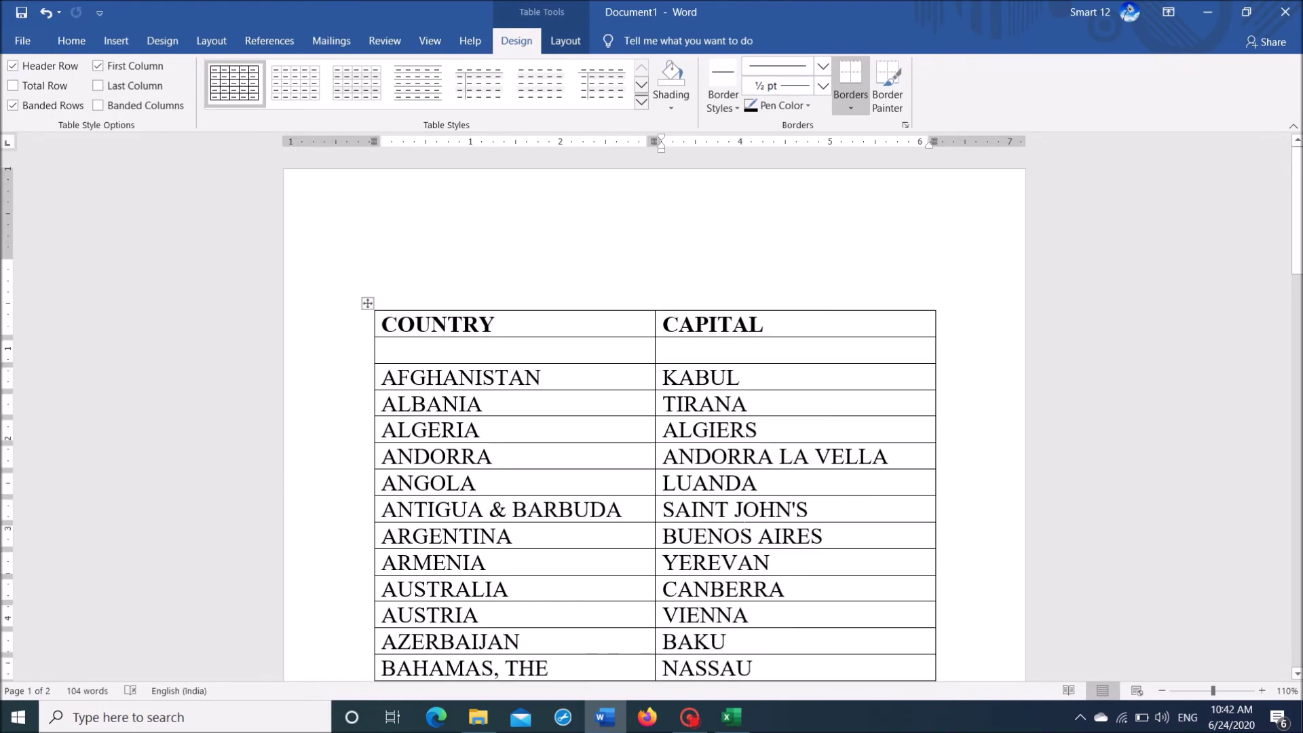
scroll(652, 458, down, 5)
scroll(652, 458, down, 5)
scroll(651, 459, down, 5)
scroll(652, 458, up, 2)
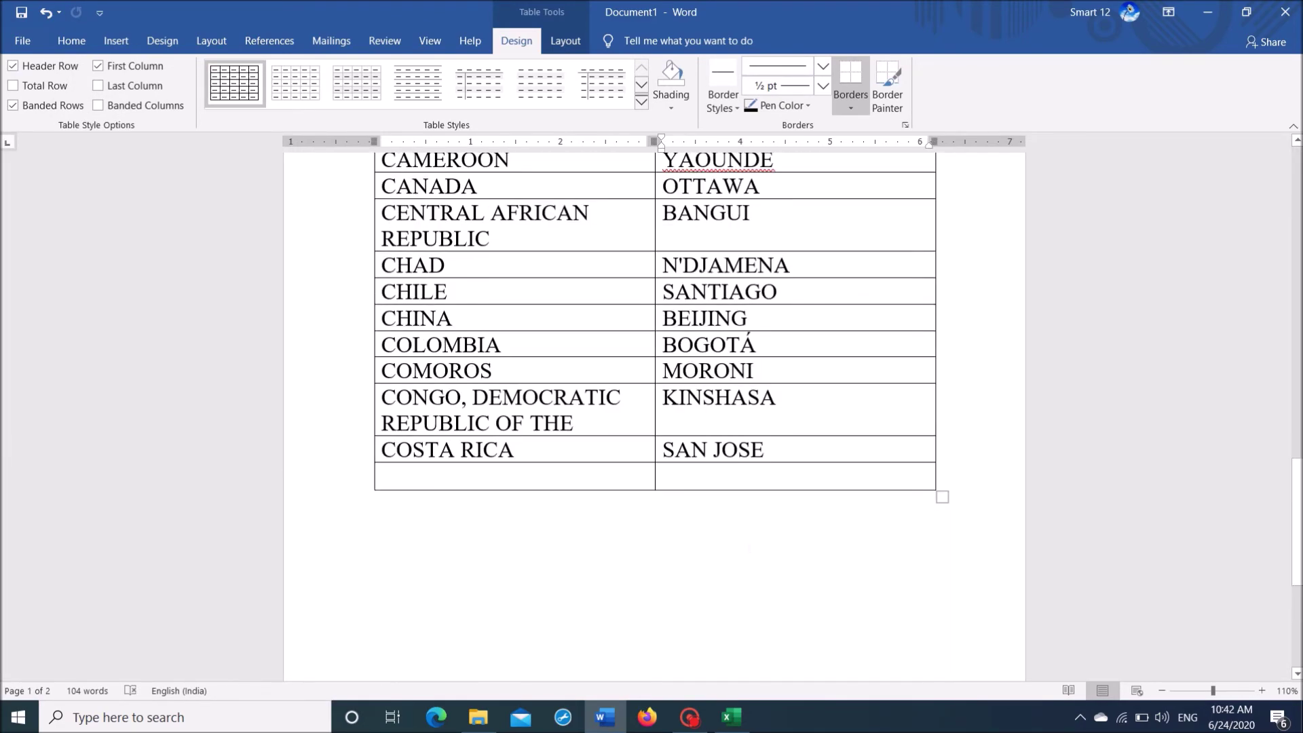
scroll(652, 407, up, 5)
scroll(652, 408, up, 5)
key(super+d)
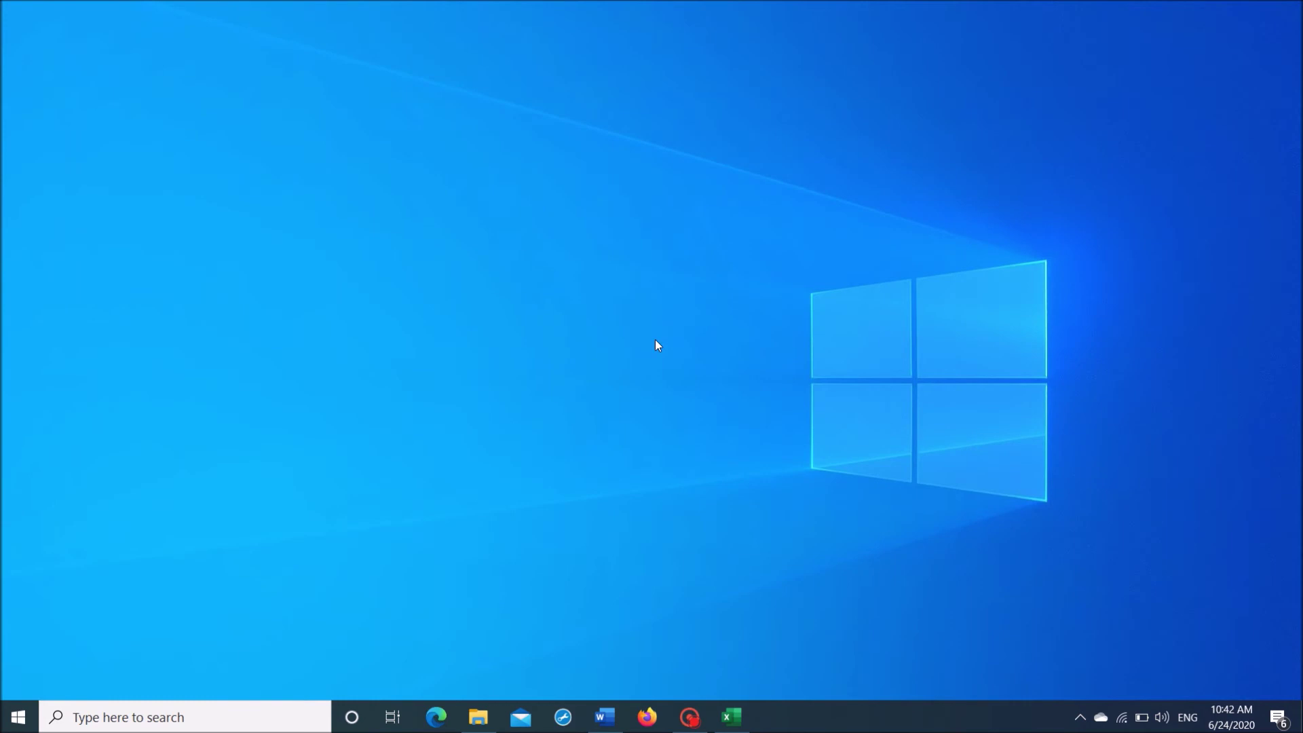